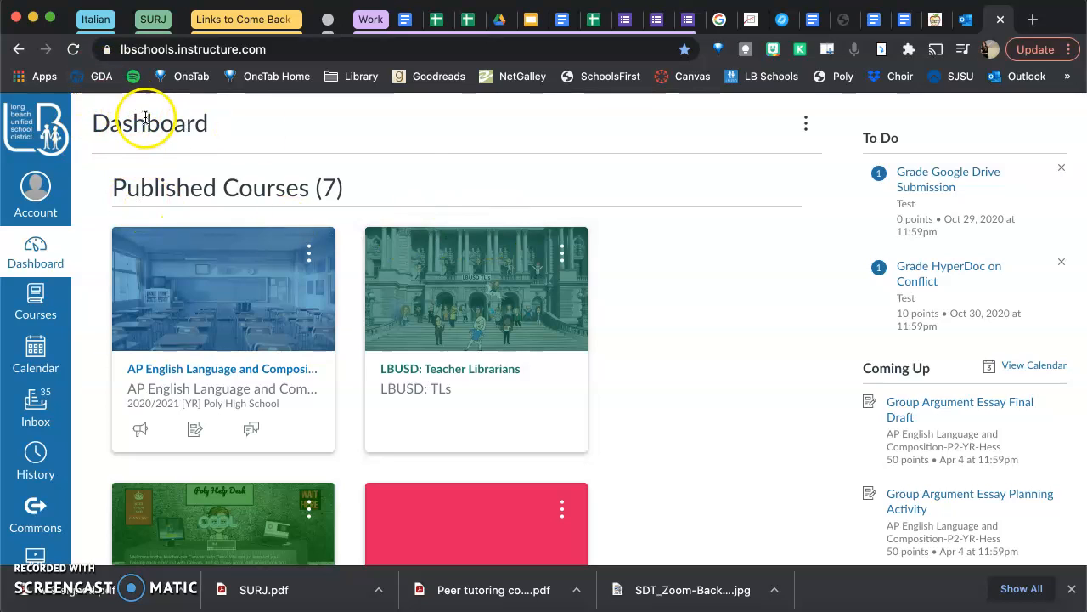
# Step: Switch the dashboard from course cards to the to-do list and browse back to the beginning of the to-do history
pyautogui.click(806, 127)
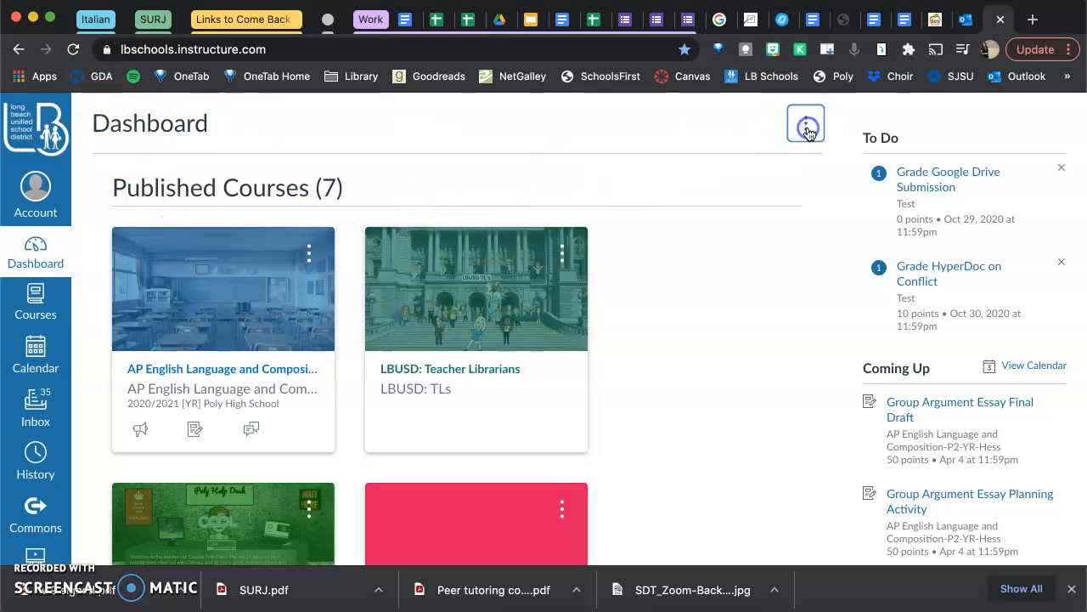
pyautogui.click(804, 229)
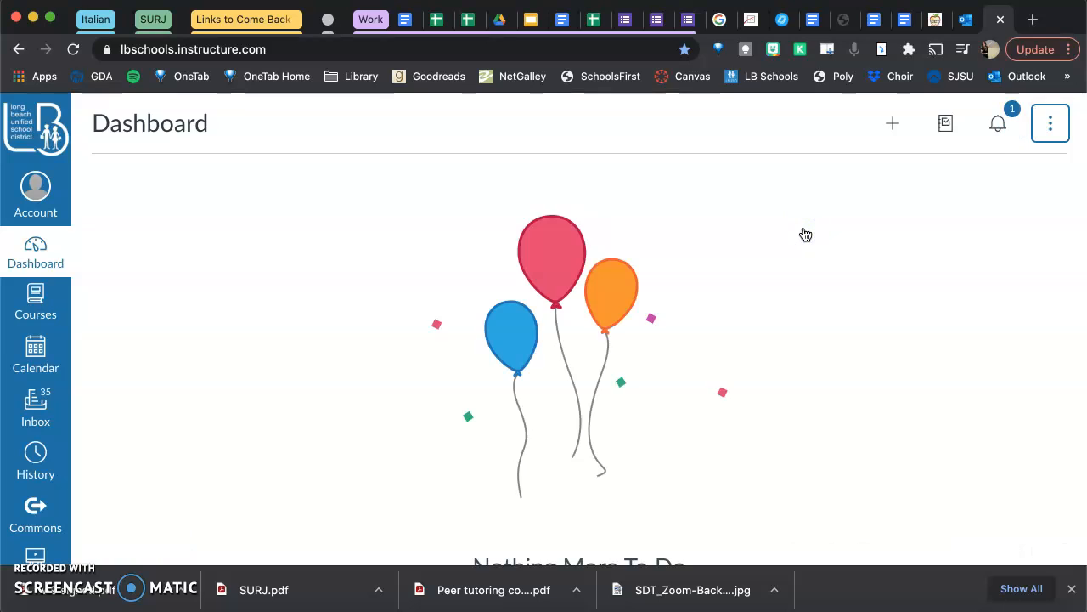
pyautogui.scroll(-3, 692, 311)
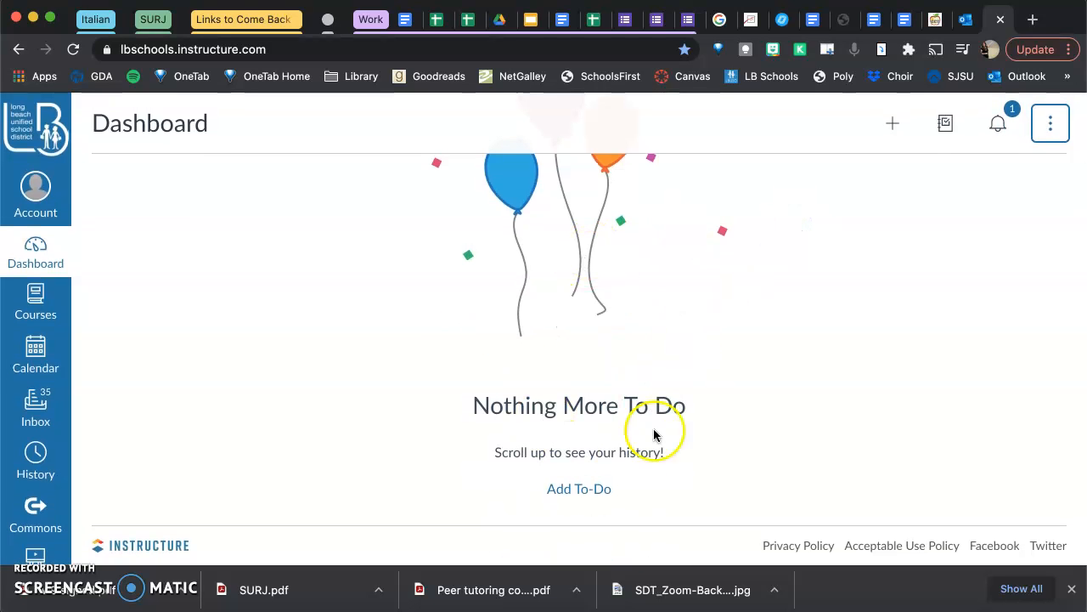
pyautogui.scroll(5, 581, 250)
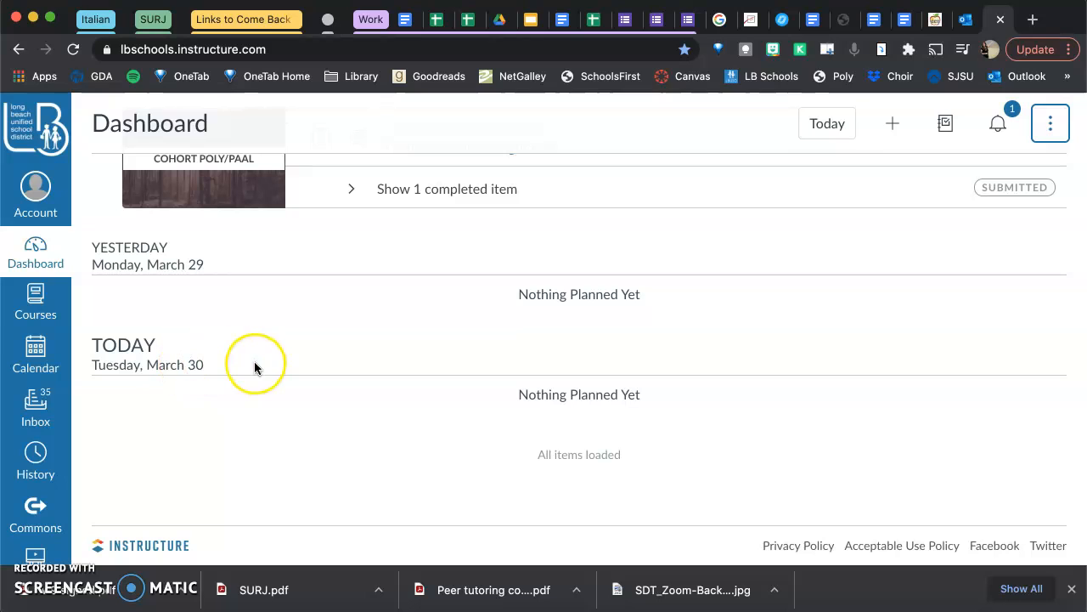
pyautogui.scroll(3, 353, 384)
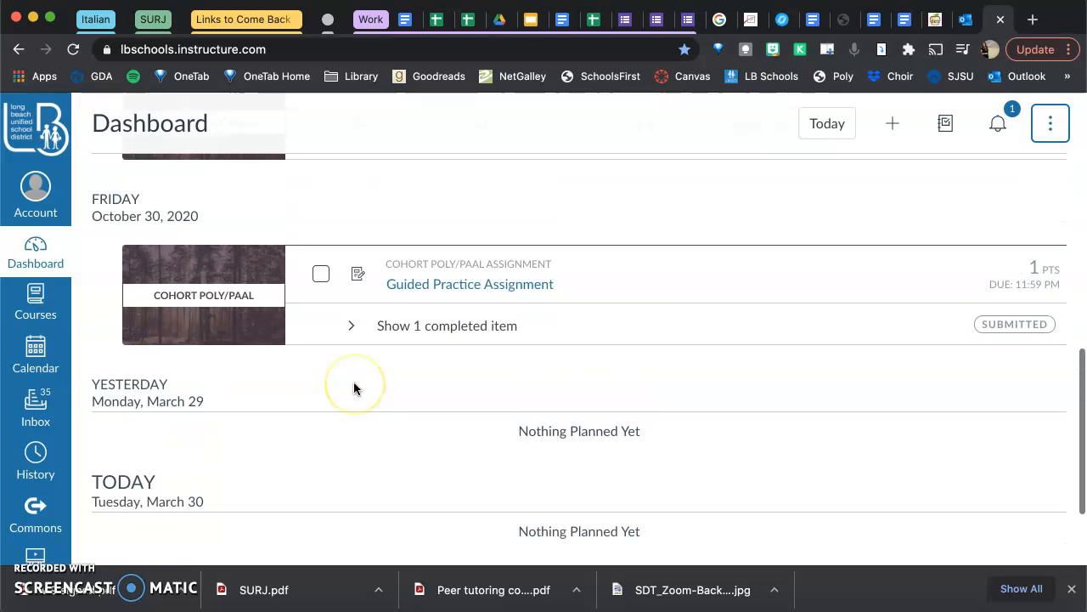
pyautogui.scroll(2, 354, 388)
pyautogui.scroll(8, 422, 254)
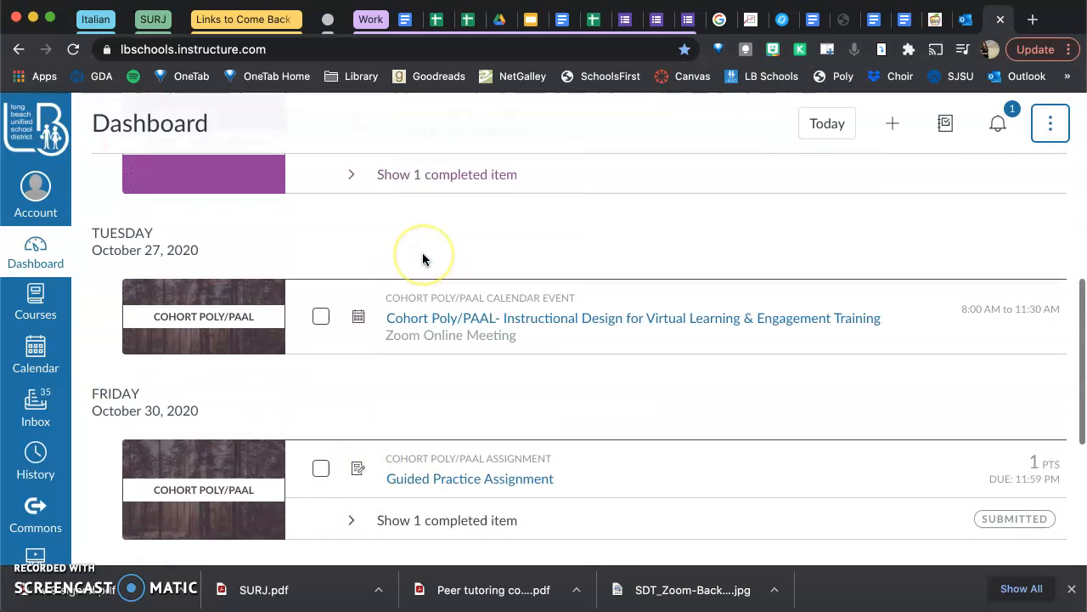
pyautogui.scroll(3, 422, 252)
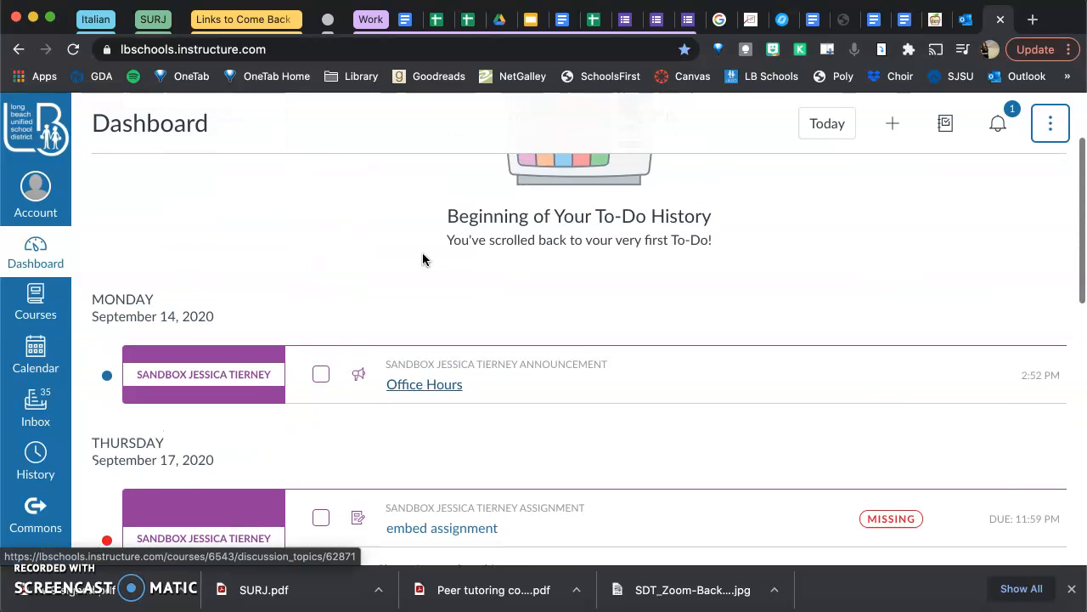
pyautogui.click(36, 256)
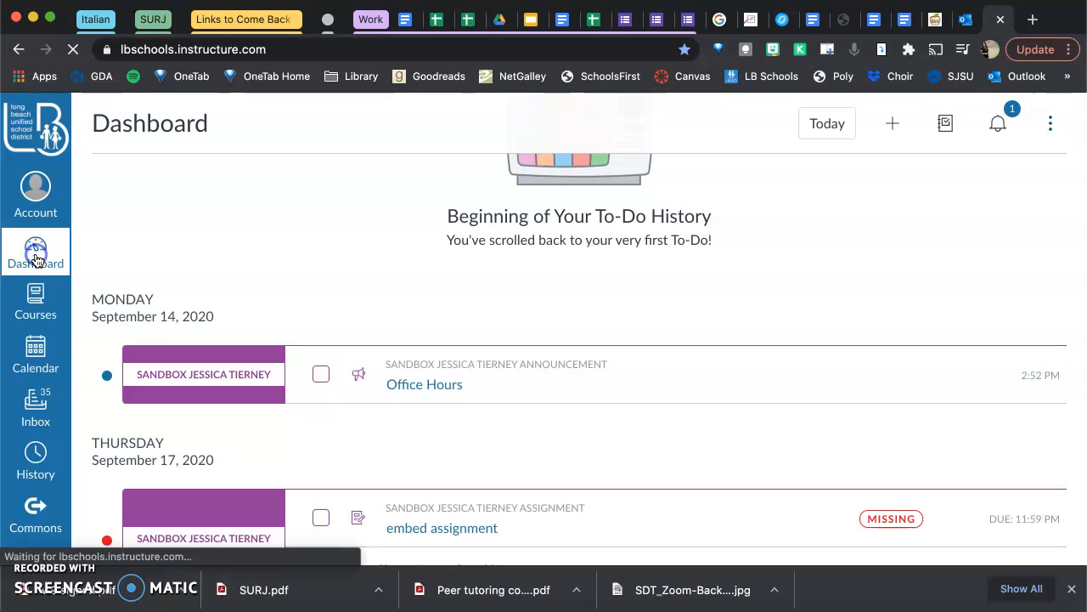
# Step: Open the Test Course gradebook and launch SpeedGrader for the Google Drive Submission assignment
pyautogui.click(36, 306)
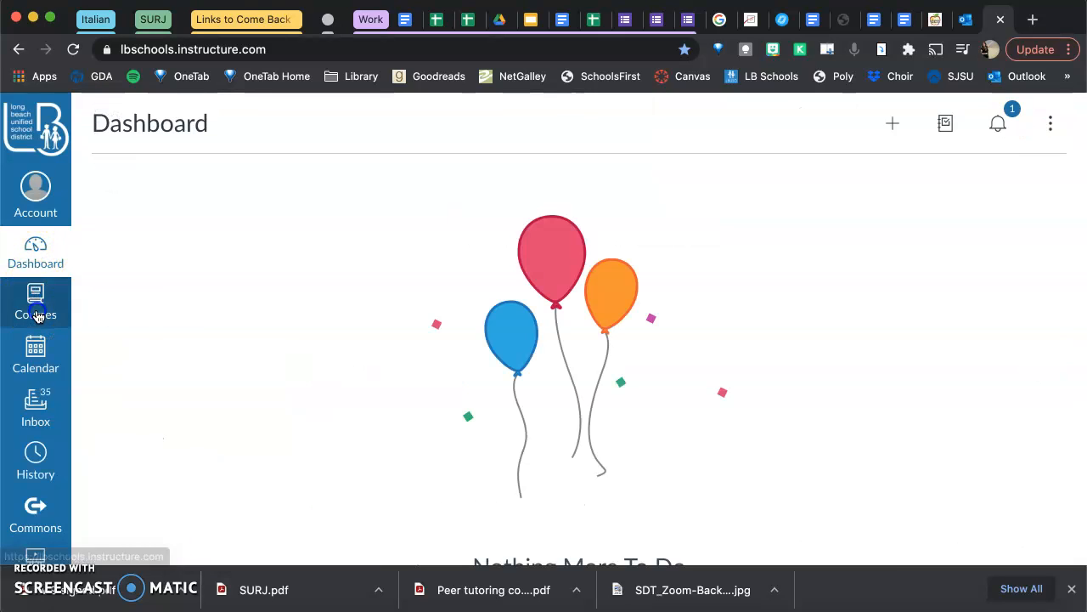
pyautogui.click(133, 363)
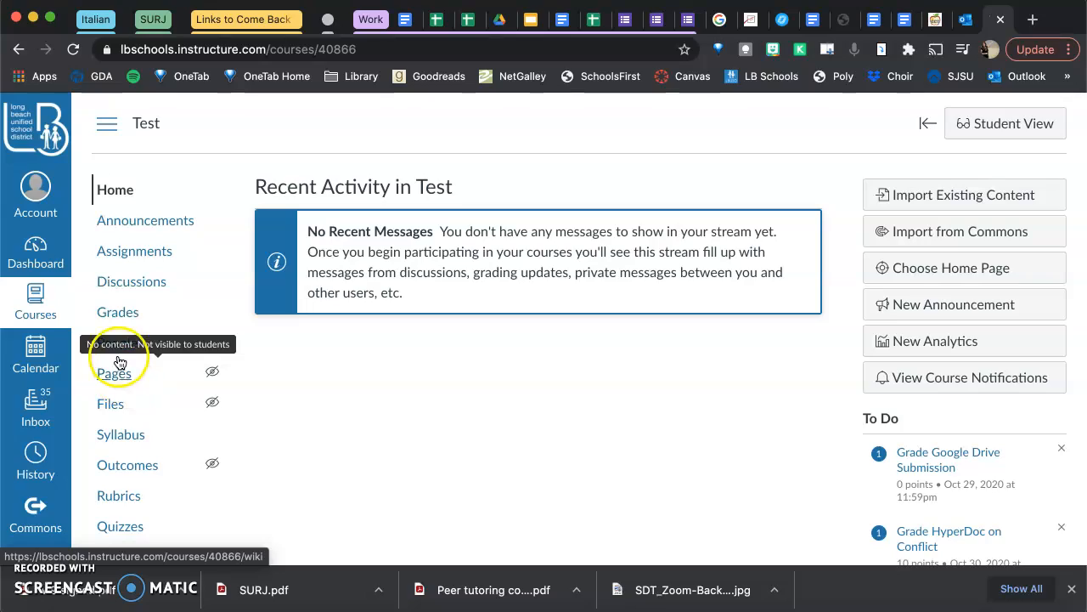
pyautogui.click(119, 314)
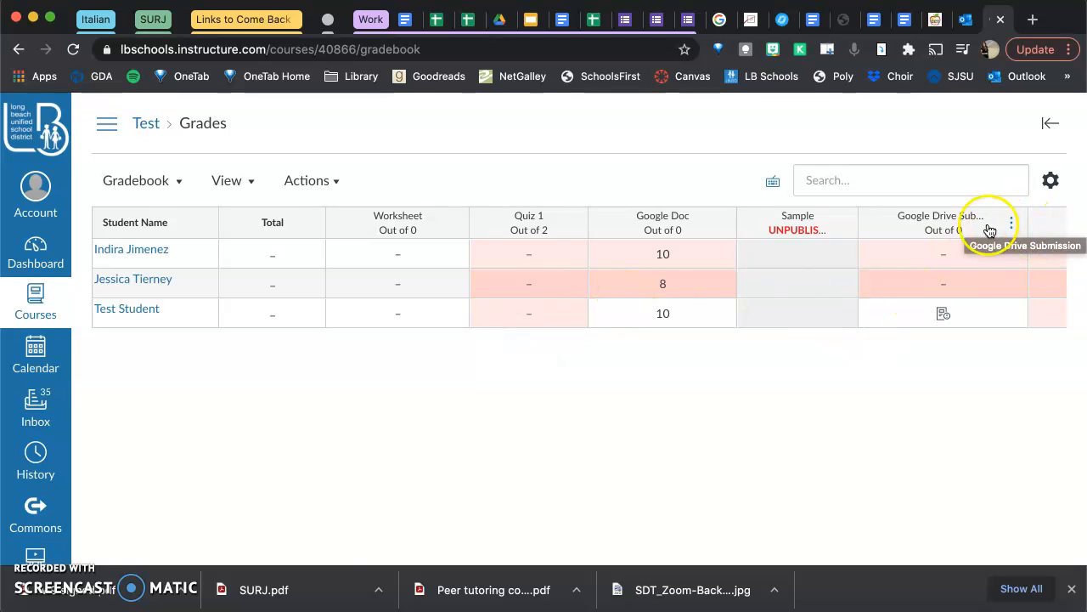
pyautogui.click(1013, 221)
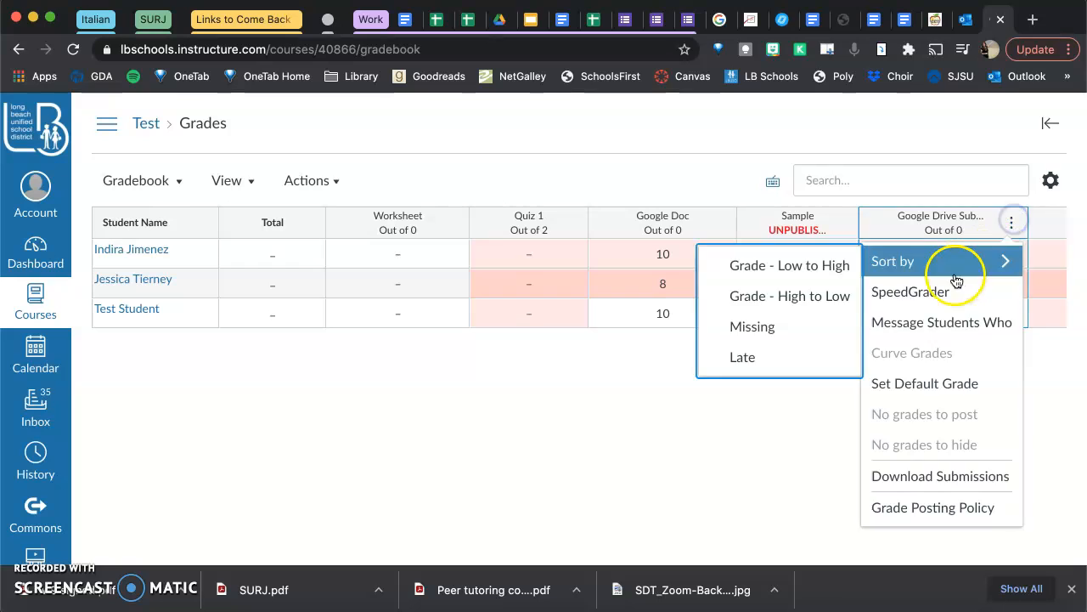
pyautogui.click(924, 293)
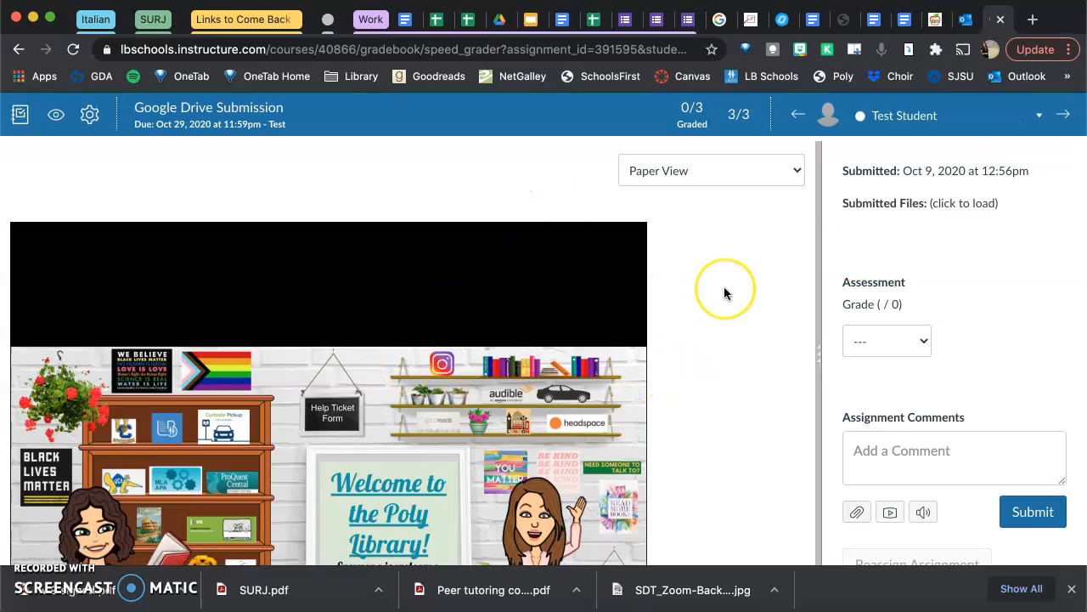
# Step: Submit the comment "Please resubmit. jdlskfajdlgjdlas" on Test Student's submission and reassign the assignment
pyautogui.scroll(-2, 724, 292)
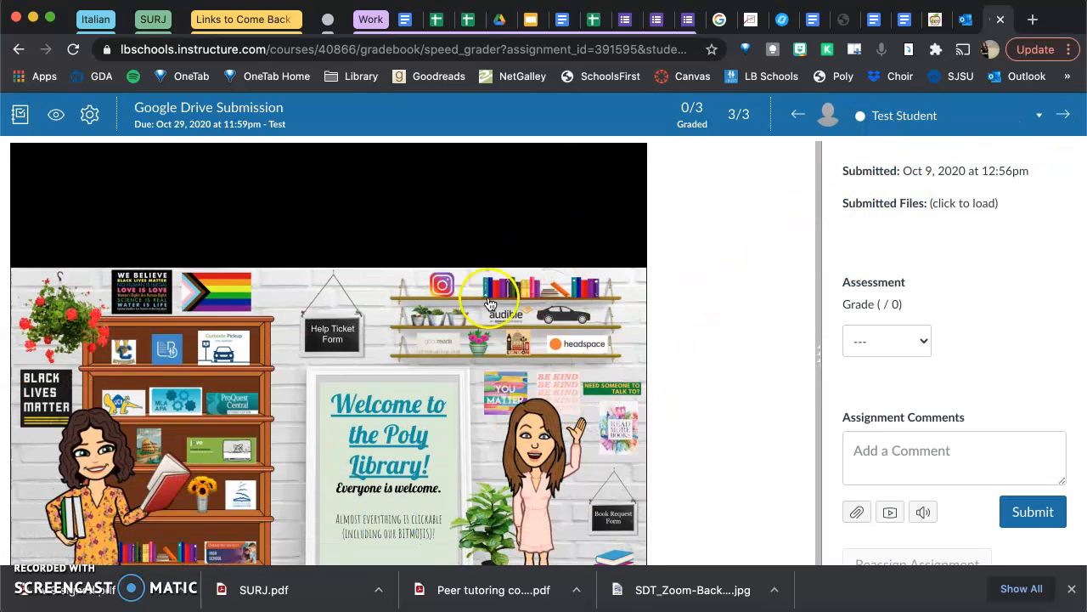
pyautogui.scroll(-2, 797, 340)
pyautogui.click(864, 454)
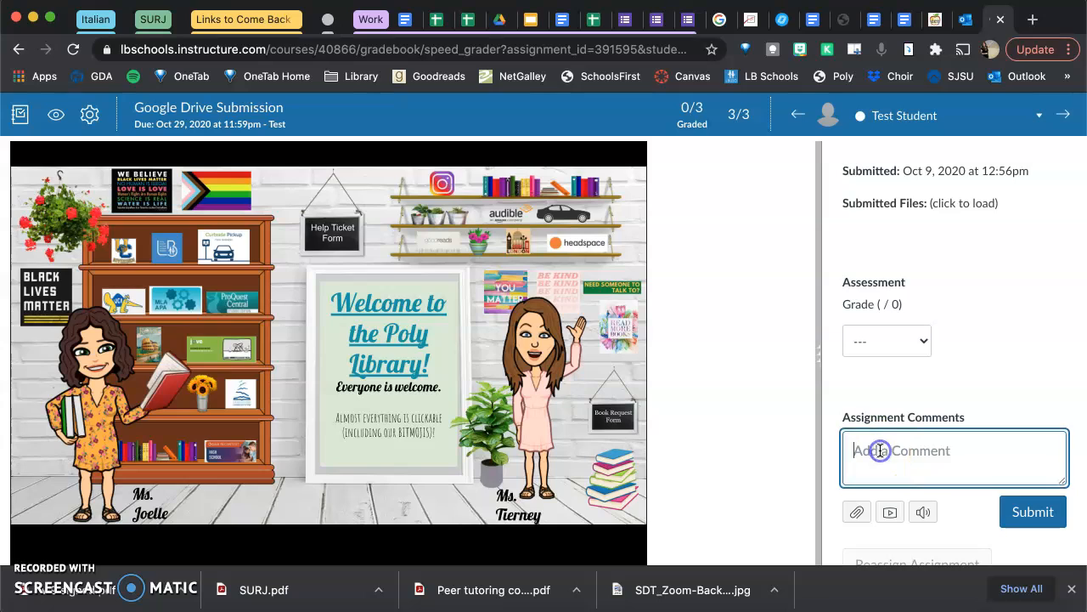
pyautogui.scroll(-1, 880, 451)
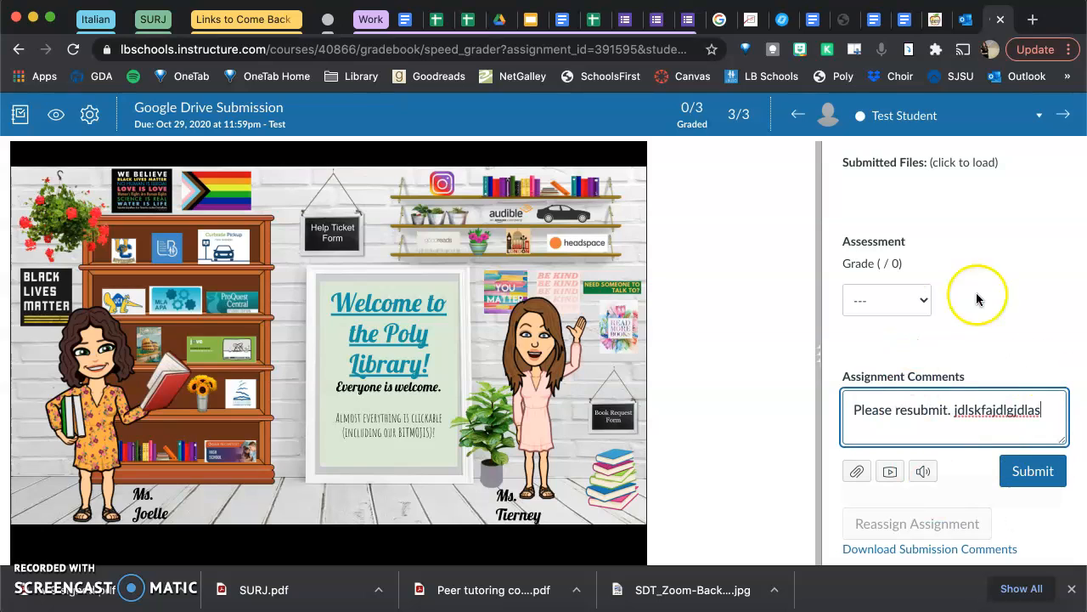
pyautogui.click(1032, 471)
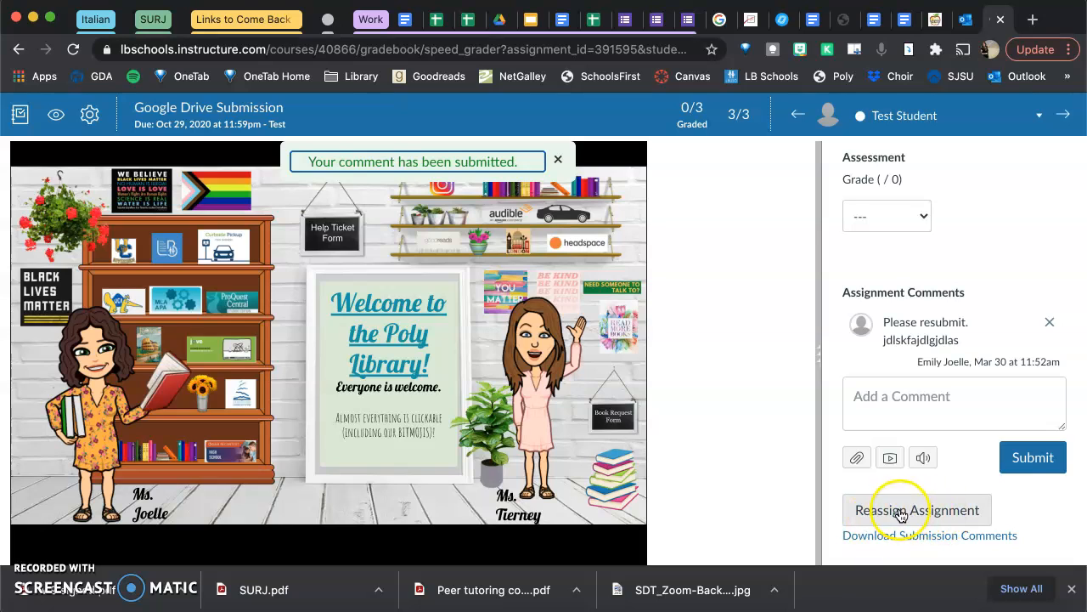
pyautogui.click(901, 513)
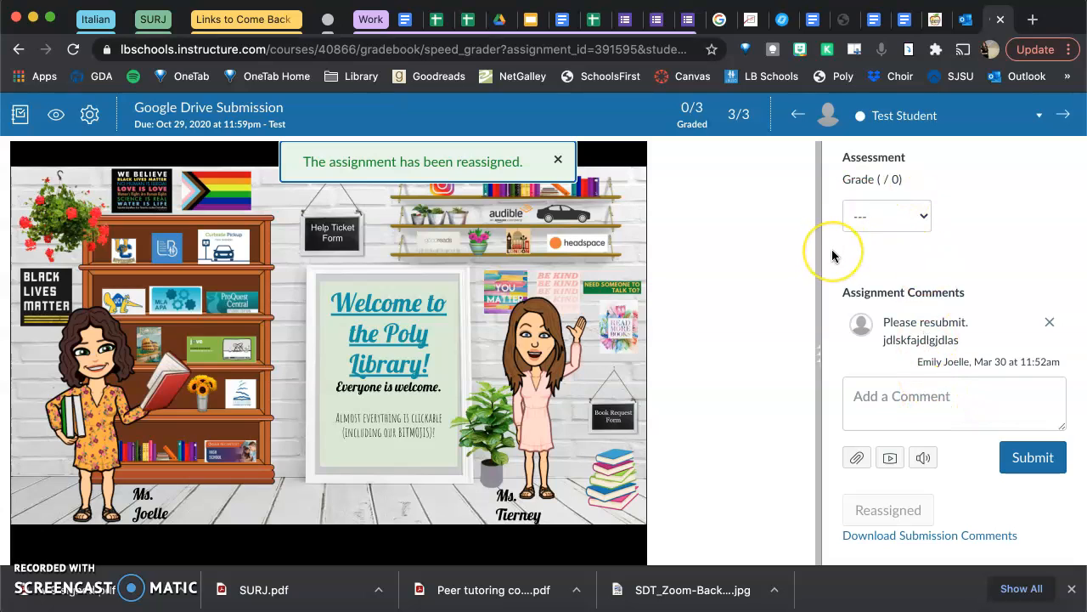
# Step: Return to the gradebook and look across its assignment columns
pyautogui.click(21, 115)
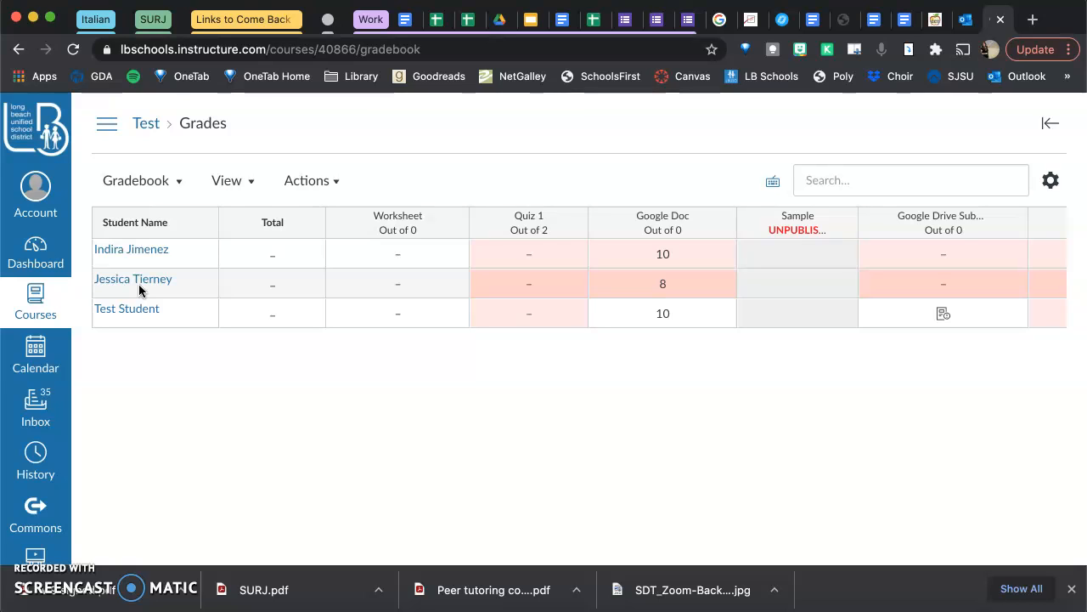
pyautogui.click(332, 275)
pyautogui.hscroll(2, 332, 277)
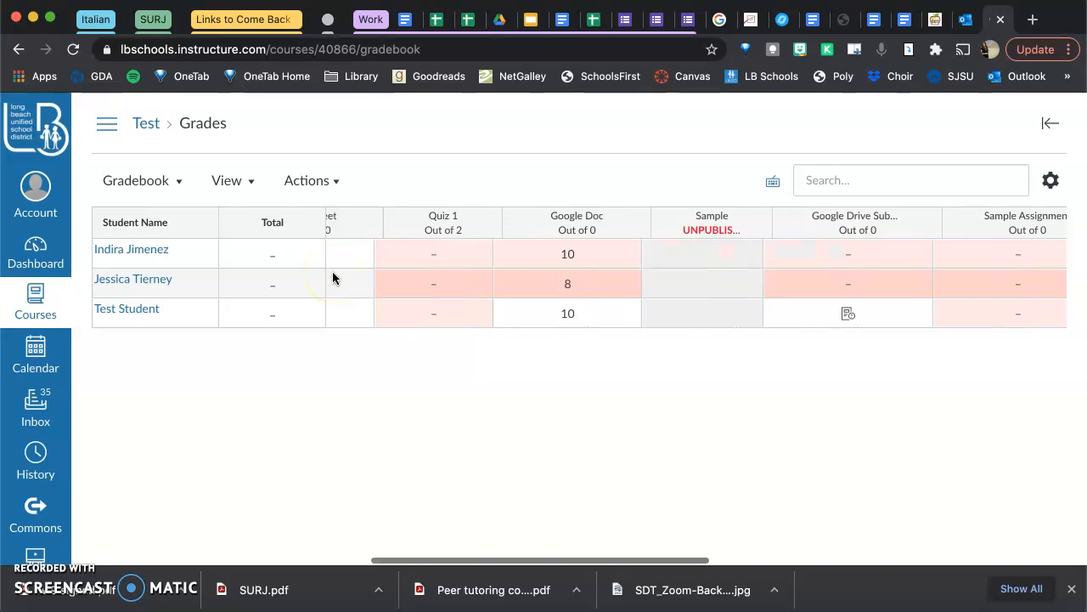
pyautogui.hscroll(3, 332, 277)
pyautogui.hscroll(-5, 332, 277)
pyautogui.hscroll(-1, 332, 277)
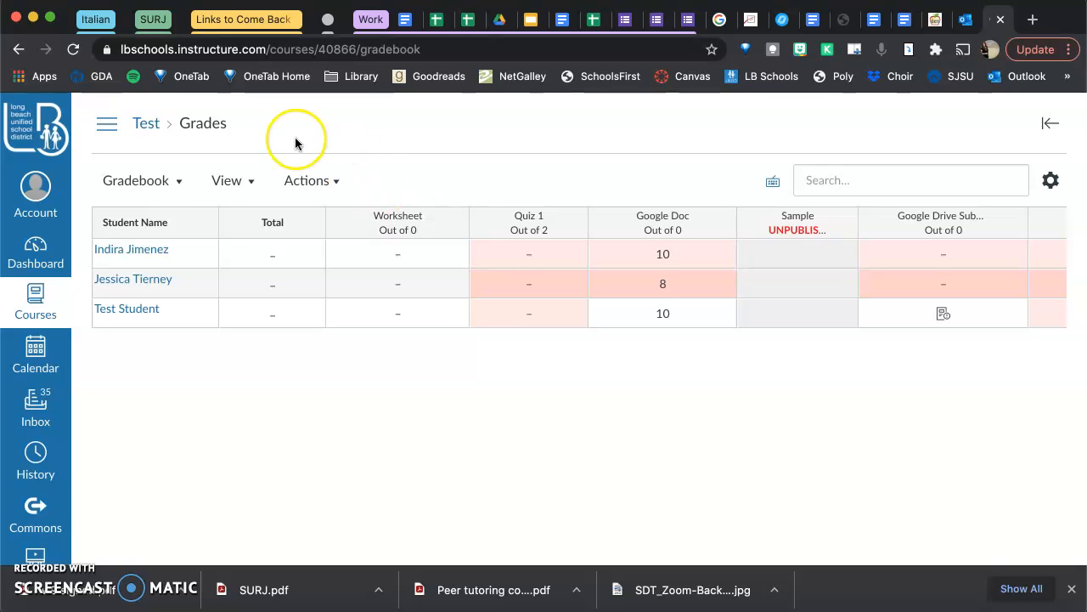
# Step: Arrange the gradebook columns by Due Date - Newest to Oldest and open the Total column's options
pyautogui.click(245, 185)
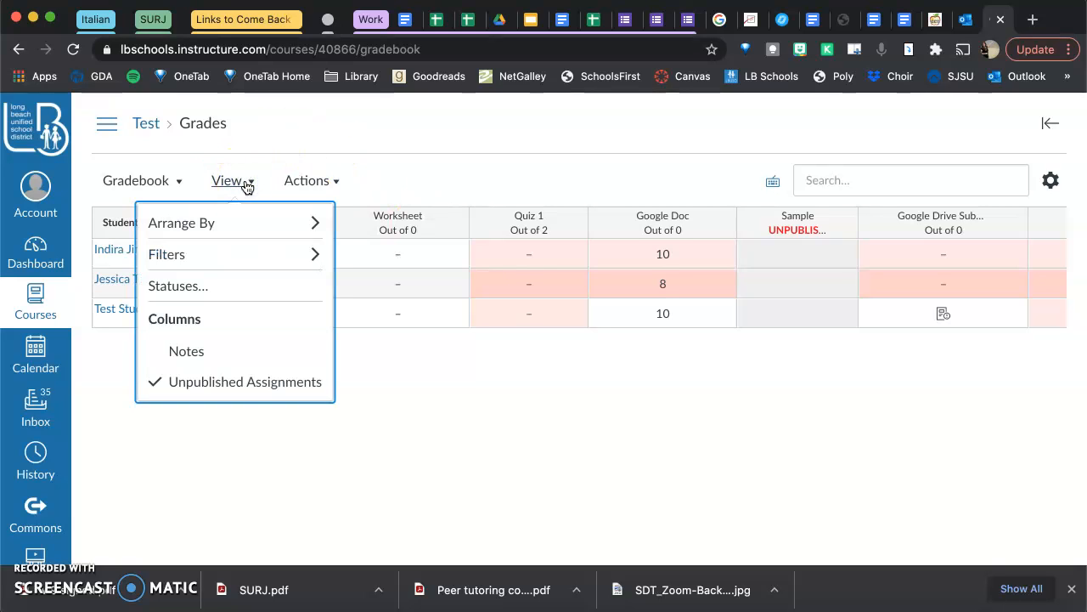
pyautogui.moveTo(250, 220)
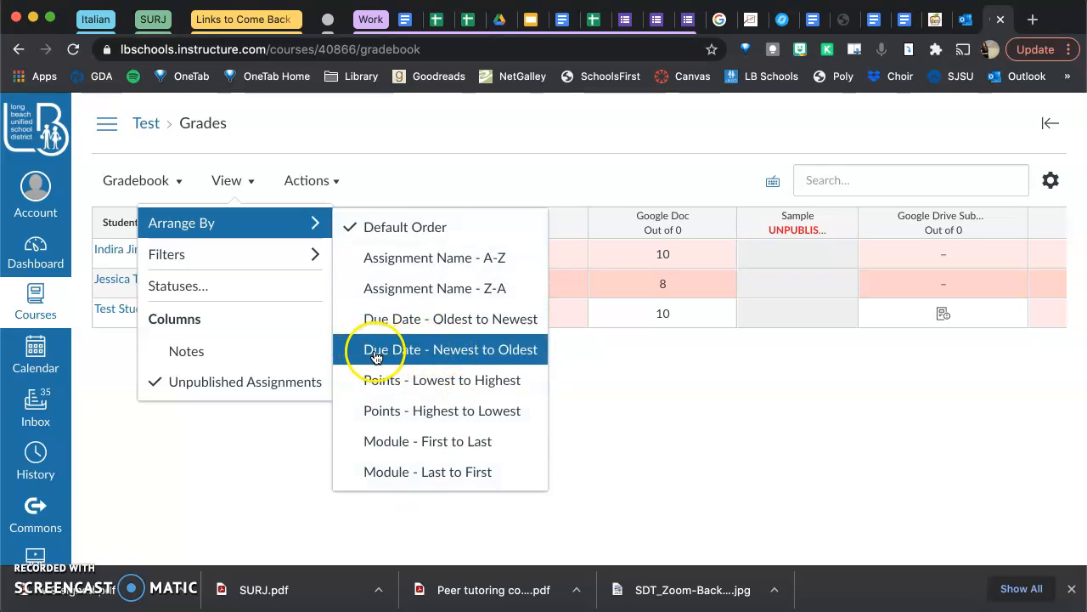
pyautogui.click(418, 357)
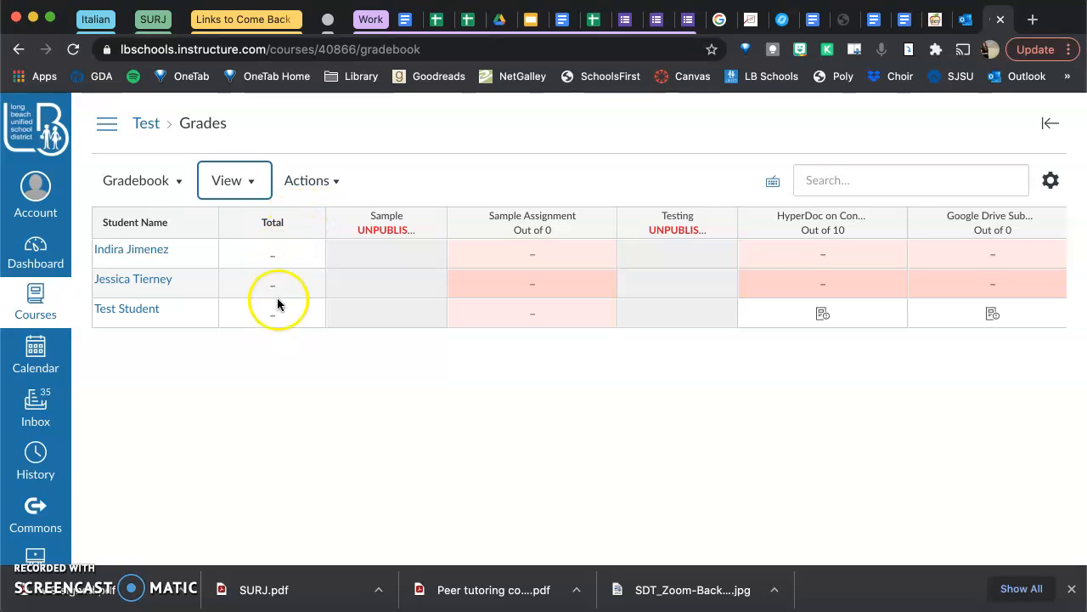
pyautogui.click(313, 222)
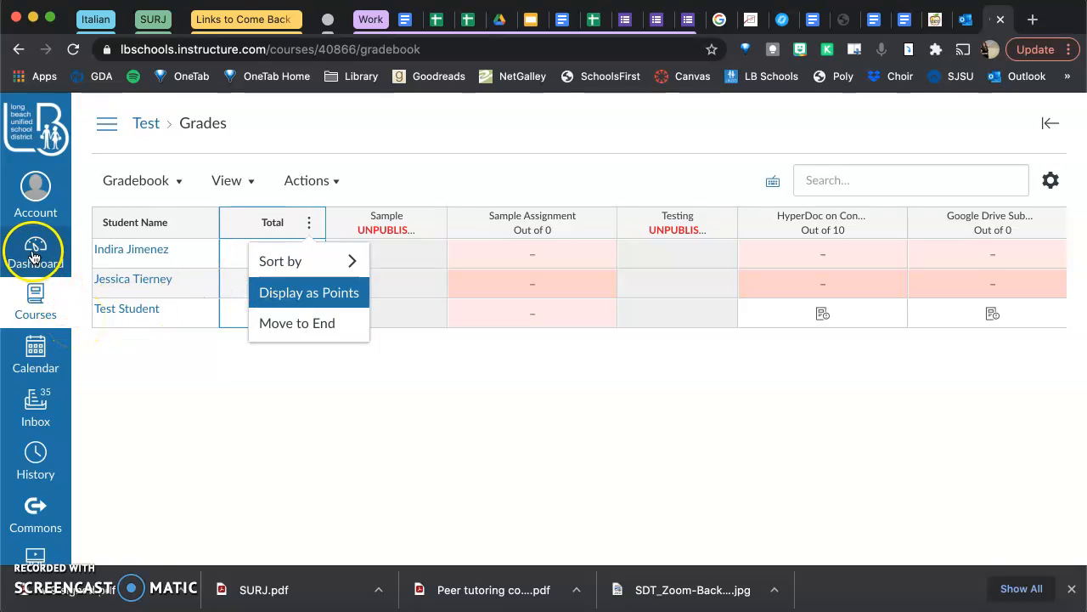
# Step: Go to the Pages of the Poly Library course and view the page history of its front page
pyautogui.click(34, 320)
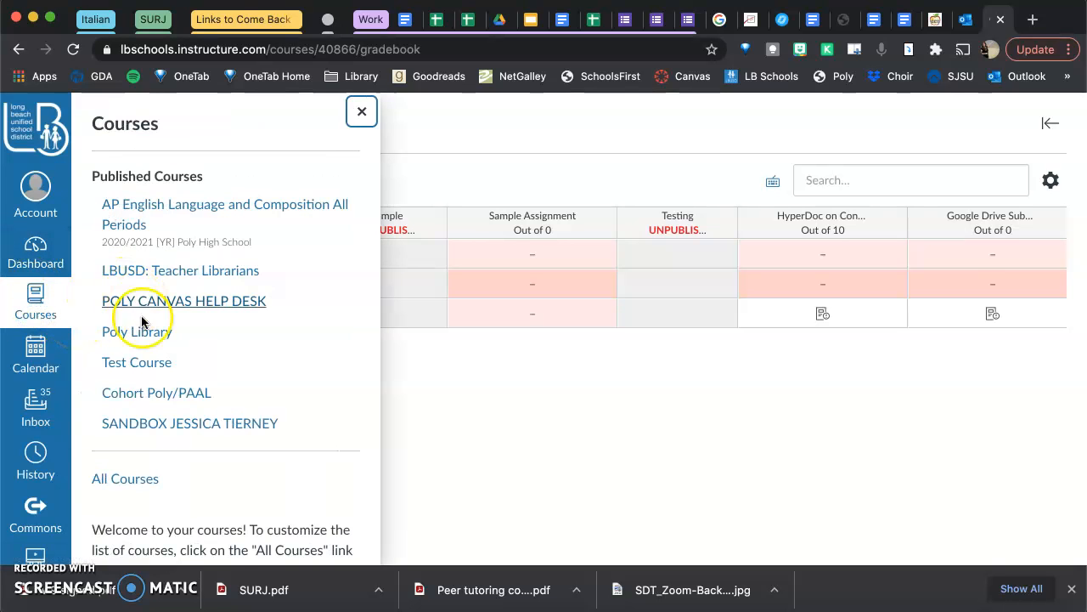
pyautogui.click(146, 341)
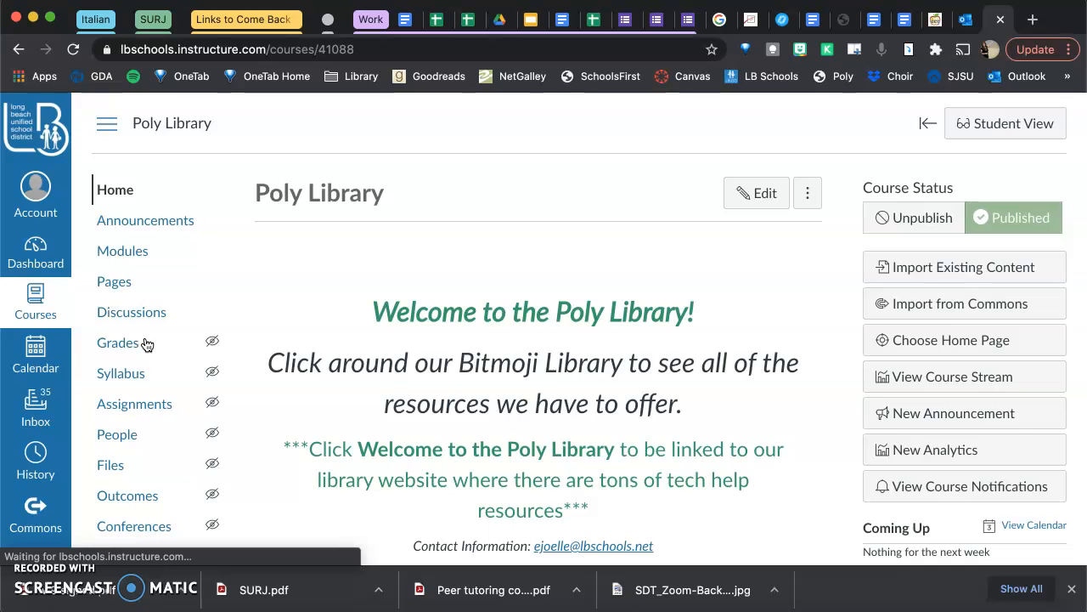
pyautogui.click(125, 283)
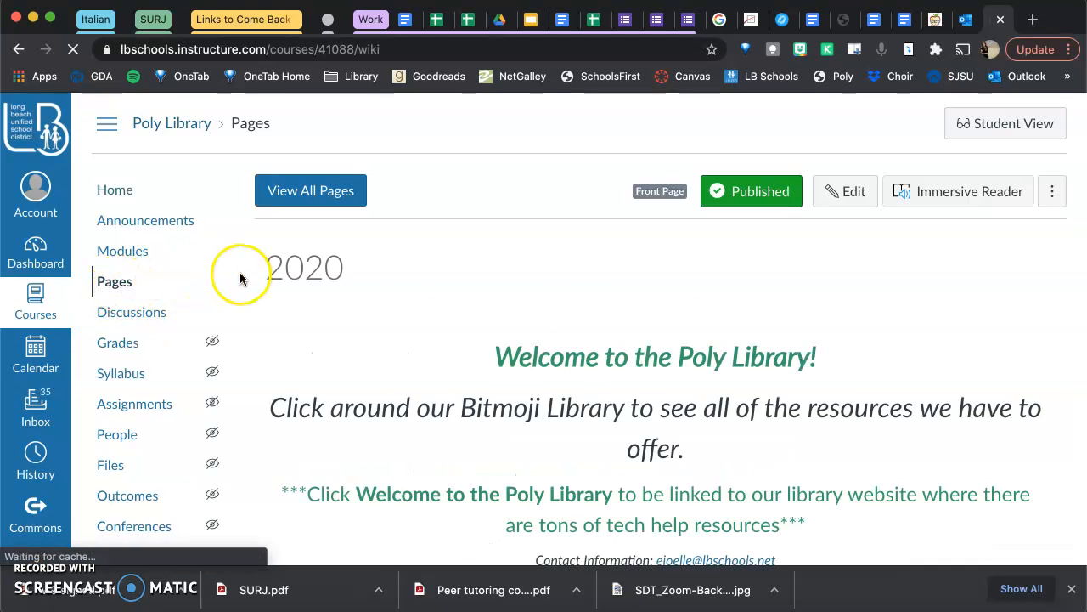
pyautogui.click(1060, 194)
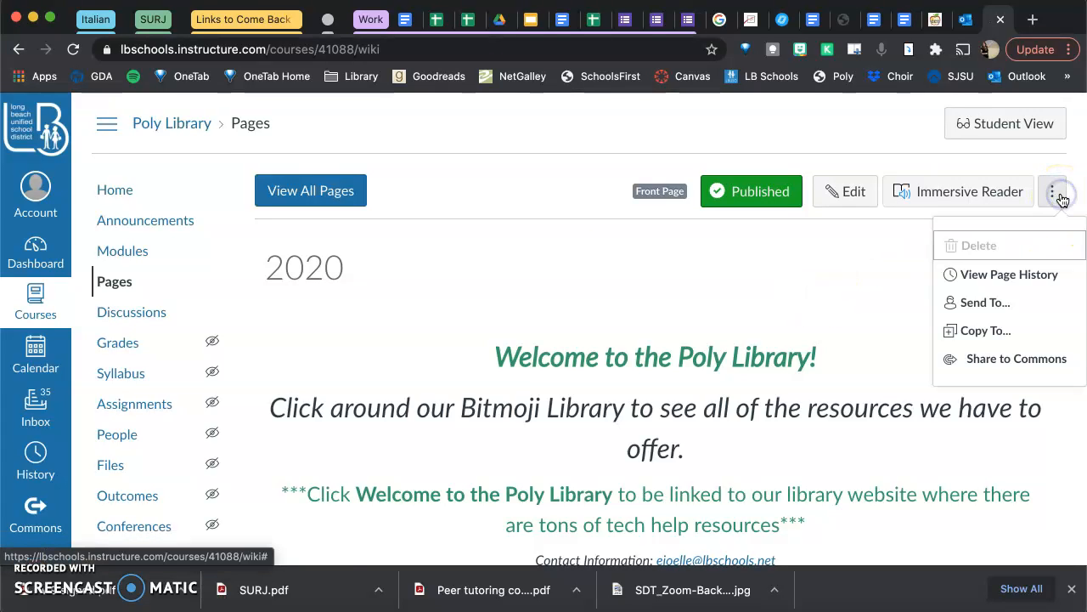
pyautogui.click(1029, 277)
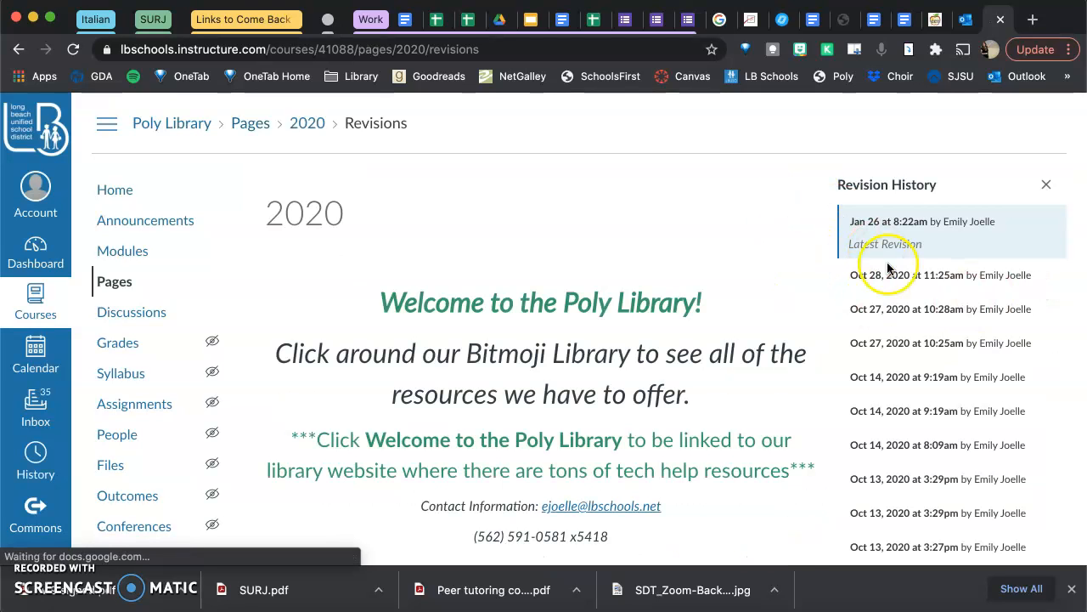
# Step: Examine the front page's revisions, preview the upper Oct 14, 2020 at 9:19am revision and close the revision history
pyautogui.scroll(-1, 940, 287)
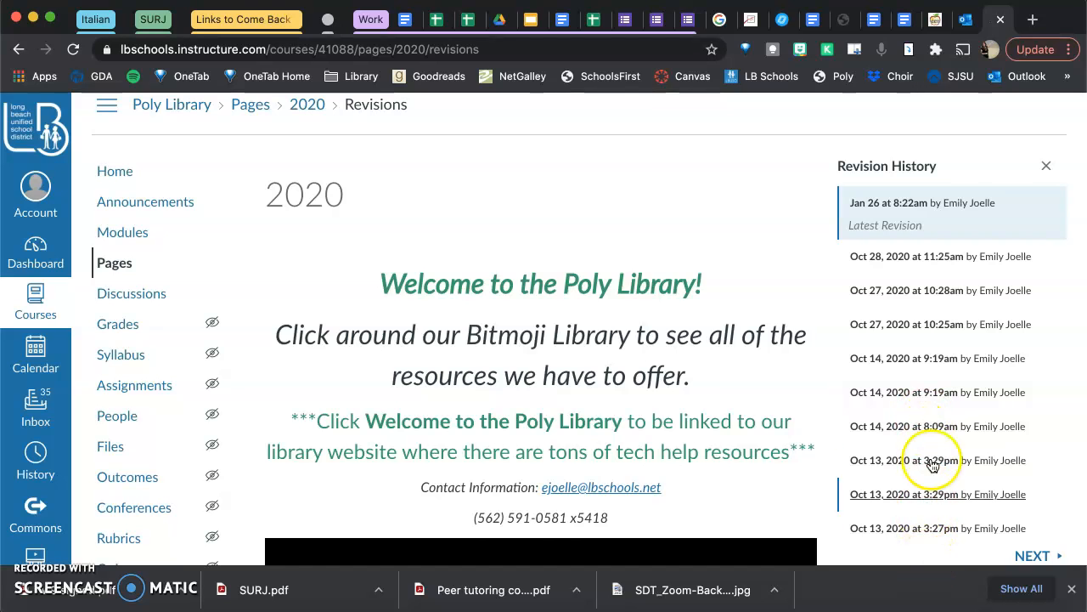
pyautogui.scroll(-3, 934, 413)
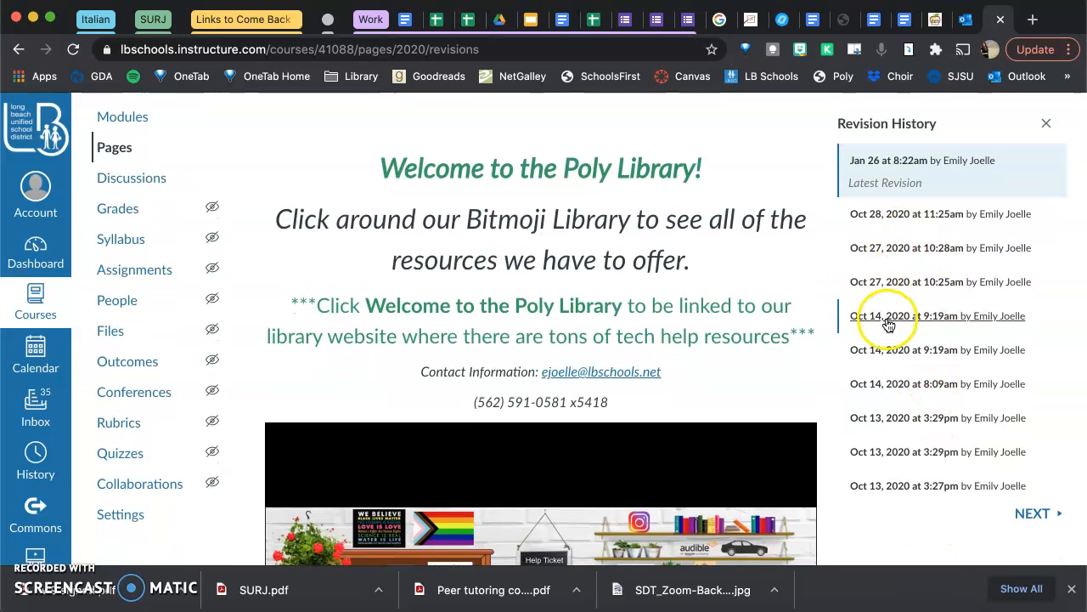
pyautogui.click(887, 319)
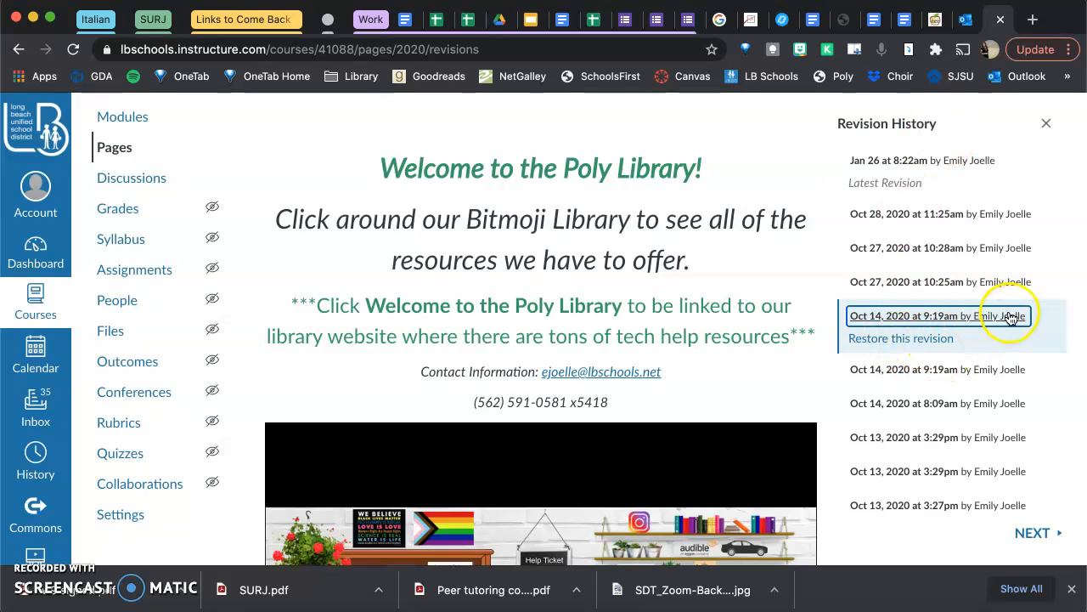
pyautogui.scroll(3, 822, 228)
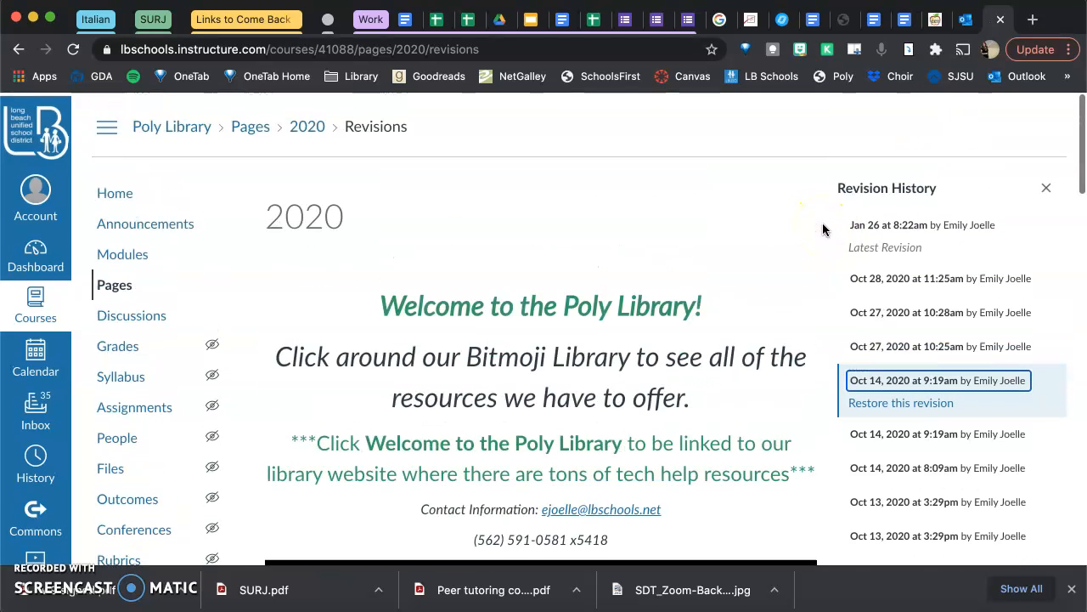
pyautogui.click(1050, 184)
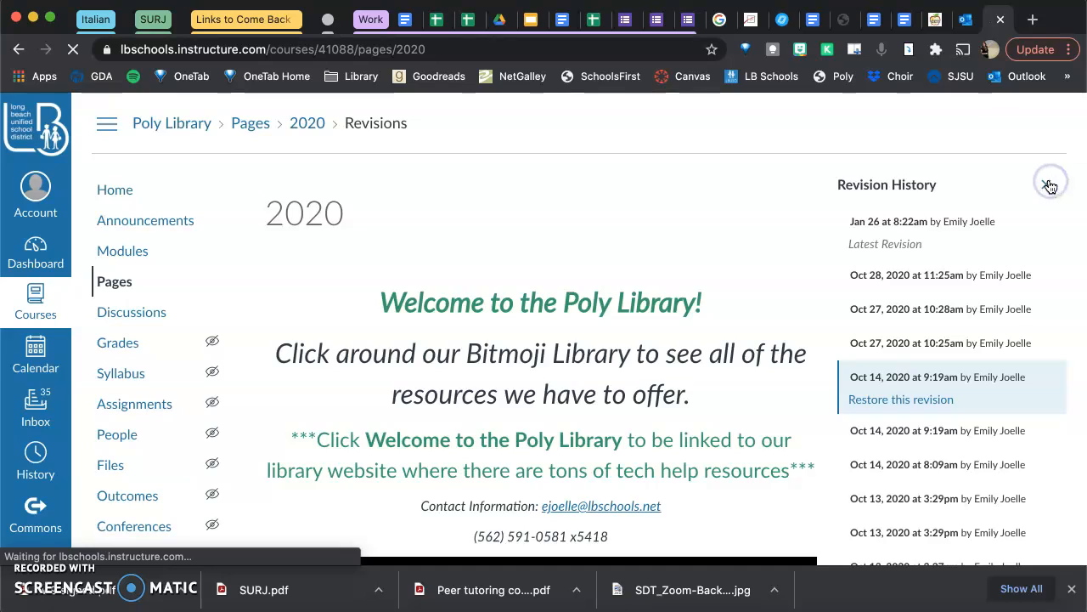